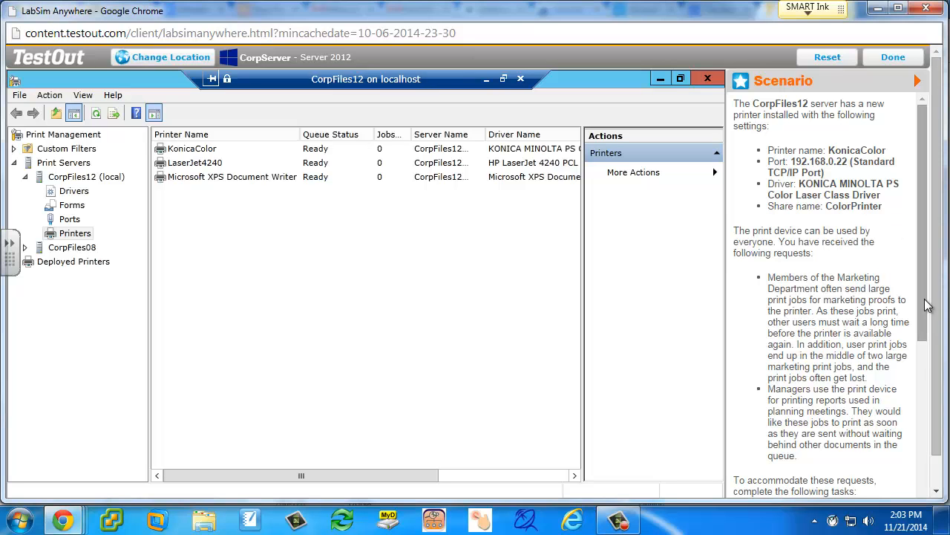
- Start adding a new printer on CorpFiles12 using the existing port 192.168.0.22 (Standard TCP/IP Port)
{"action": "scroll", "coordinate": [926, 304], "scroll_direction": "down", "scroll_amount": 4}
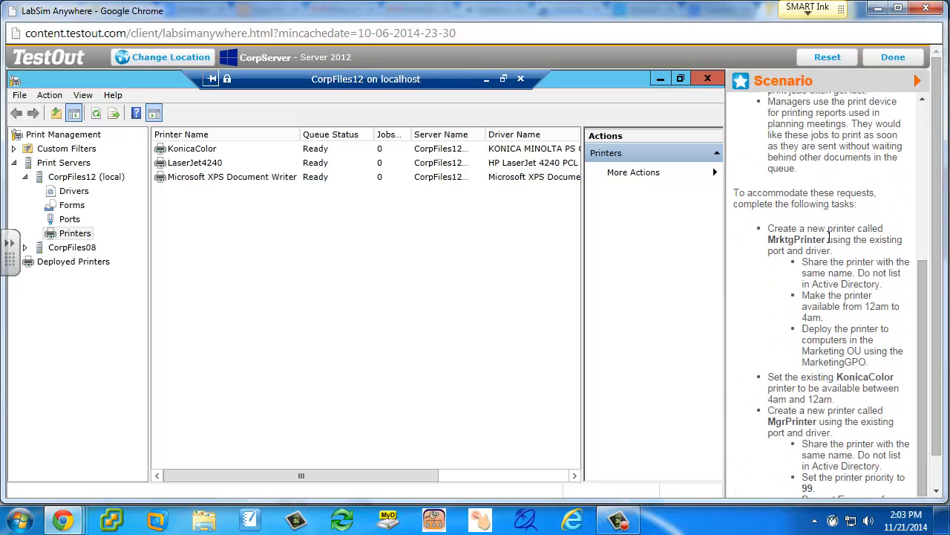
{"action": "right_click", "coordinate": [178, 213]}
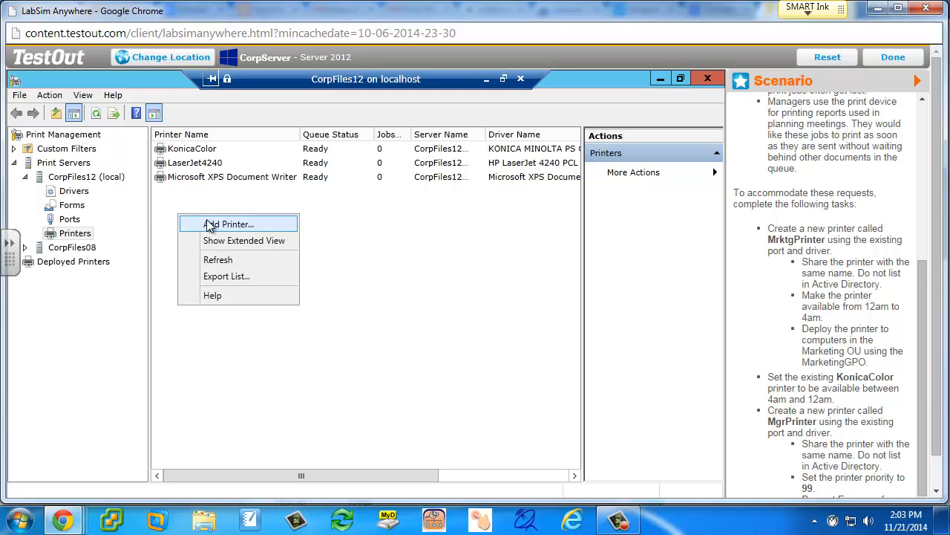
{"action": "left_click", "coordinate": [208, 220]}
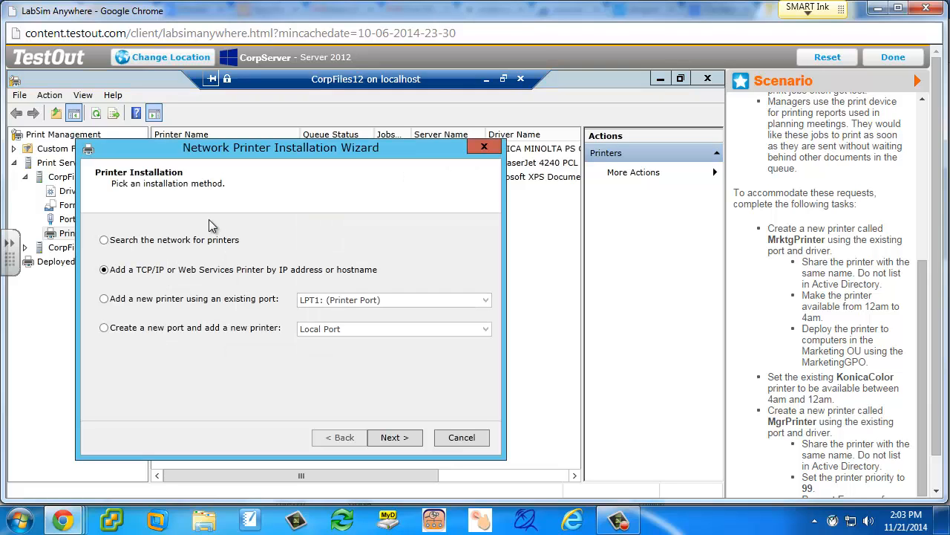
{"action": "left_click", "coordinate": [104, 299]}
{"action": "left_click", "coordinate": [367, 302]}
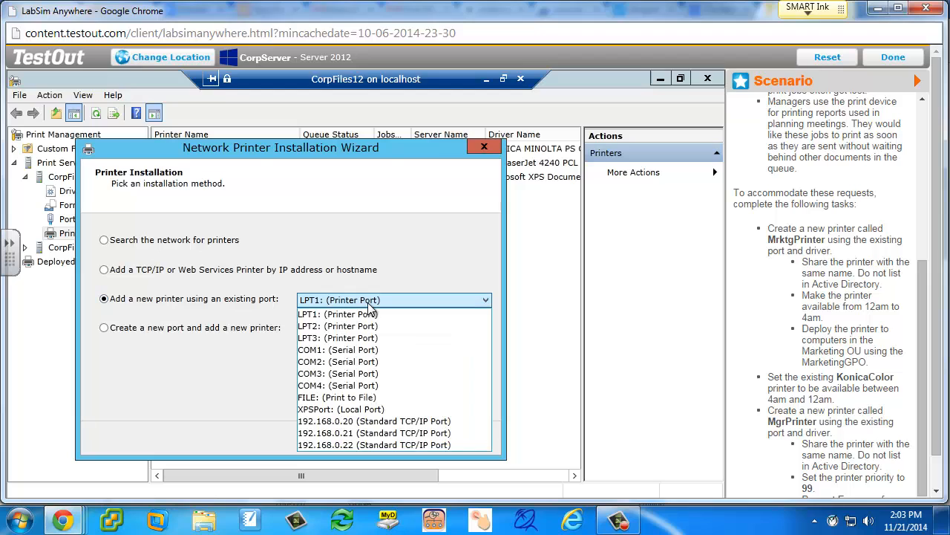
{"action": "left_click", "coordinate": [367, 445]}
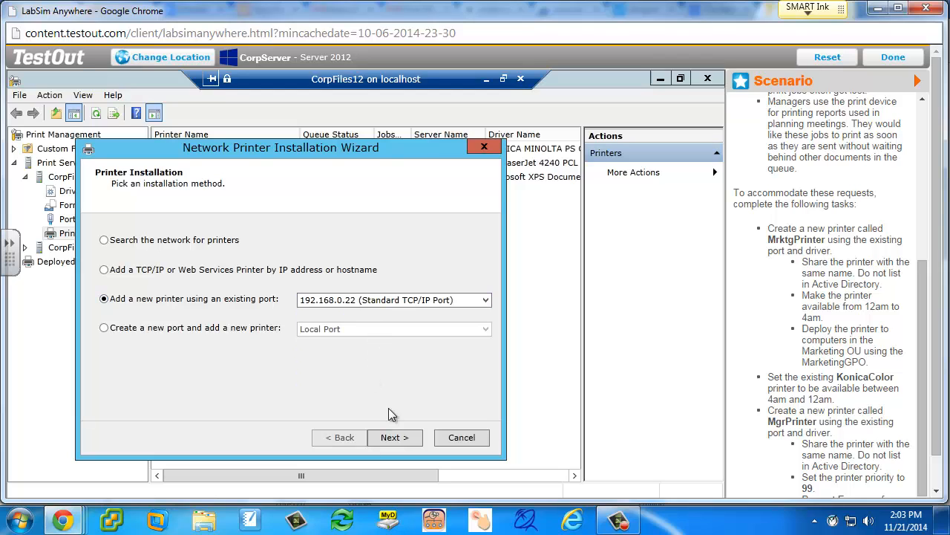
{"action": "left_click", "coordinate": [391, 439]}
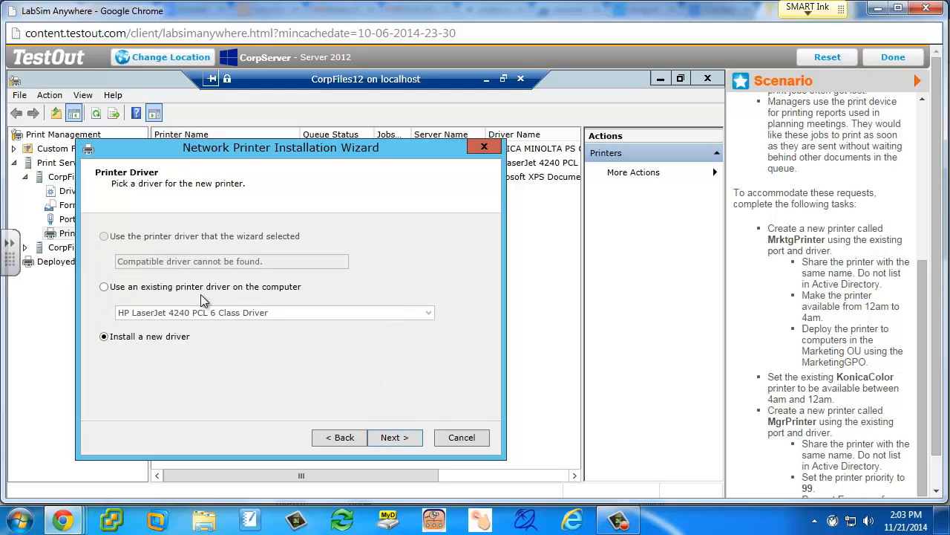
- Use the existing printer driver KONICA MINOLTA PS Color Laser Class Driver for the new printer
{"action": "left_click", "coordinate": [103, 287]}
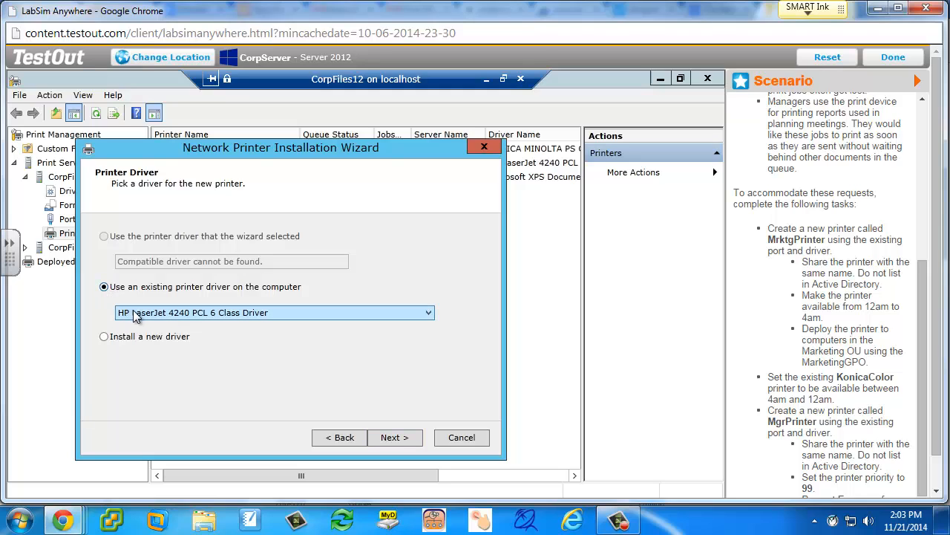
{"action": "left_click", "coordinate": [156, 313]}
{"action": "left_click", "coordinate": [163, 336]}
{"action": "left_click", "coordinate": [394, 436]}
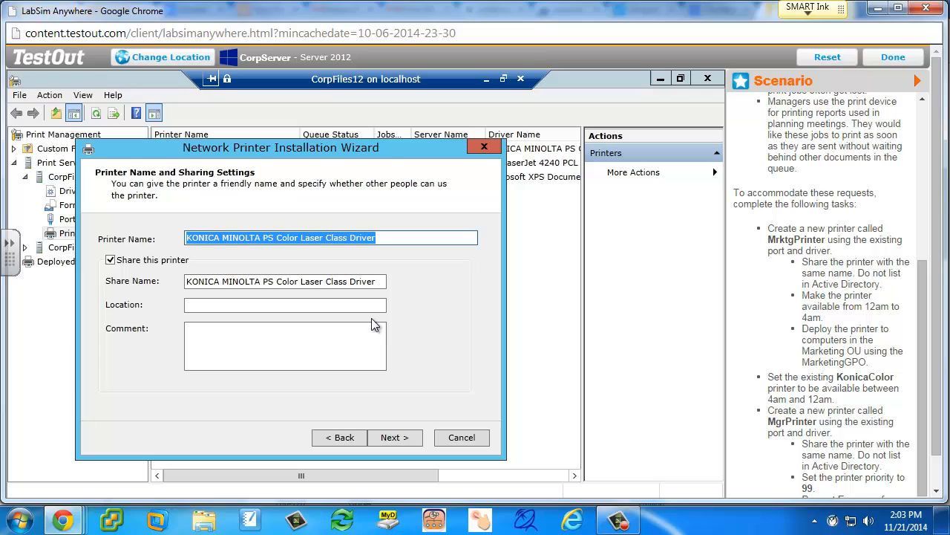
- Set both the printer name and the share name to MrktgPrinter and complete the printer installation
{"action": "type", "text": "MrktgPrinter"}
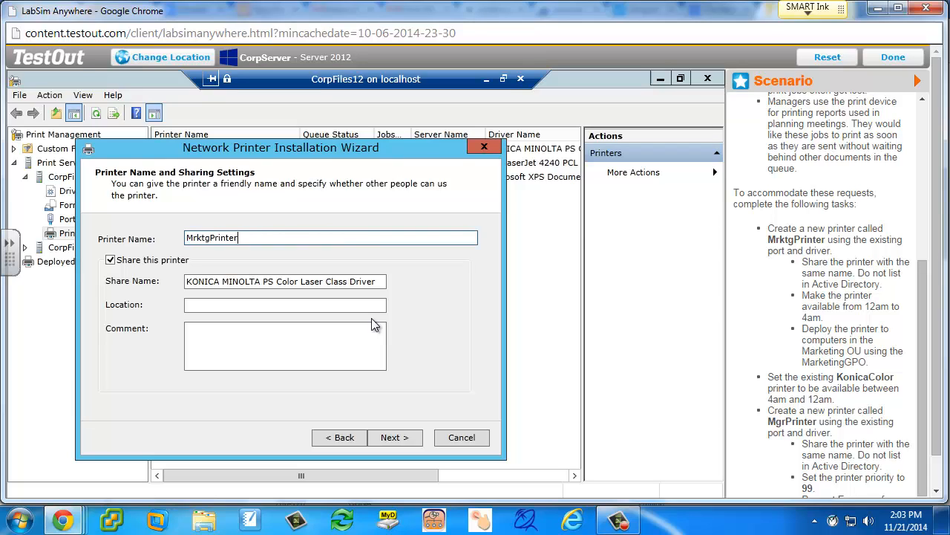
{"action": "key", "text": "ctrl+a"}
{"action": "key", "text": "ctrl+c"}
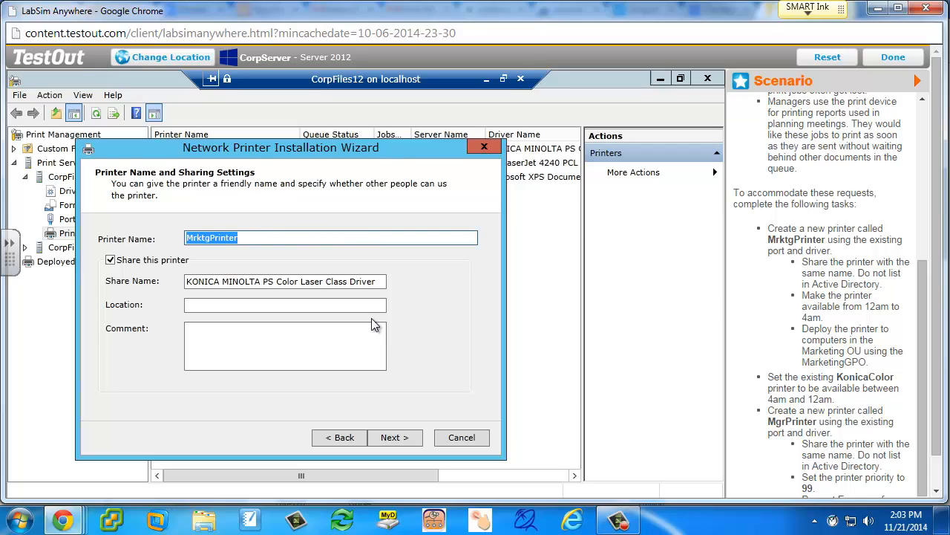
{"action": "key", "text": "Tab"}
{"action": "key", "text": "ctrl+v"}
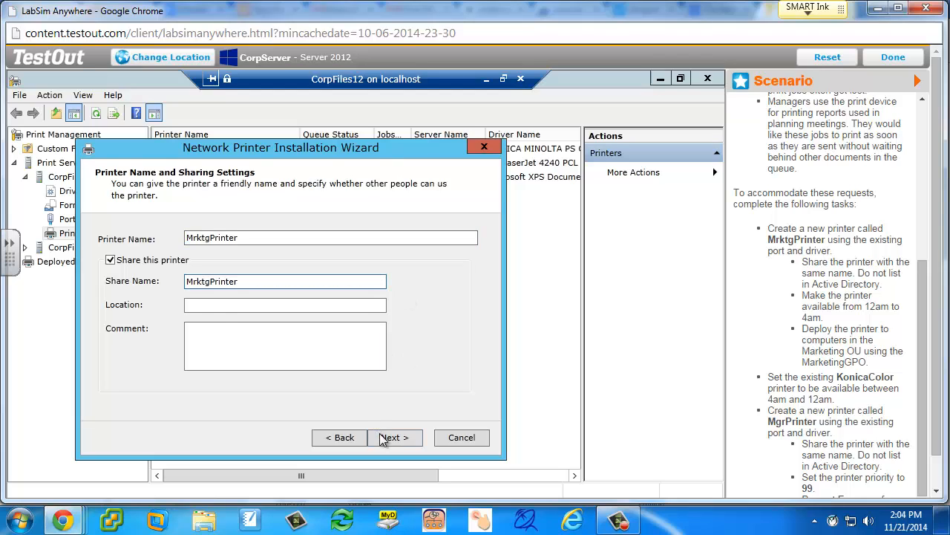
{"action": "left_click", "coordinate": [386, 438]}
{"action": "left_click", "coordinate": [387, 437]}
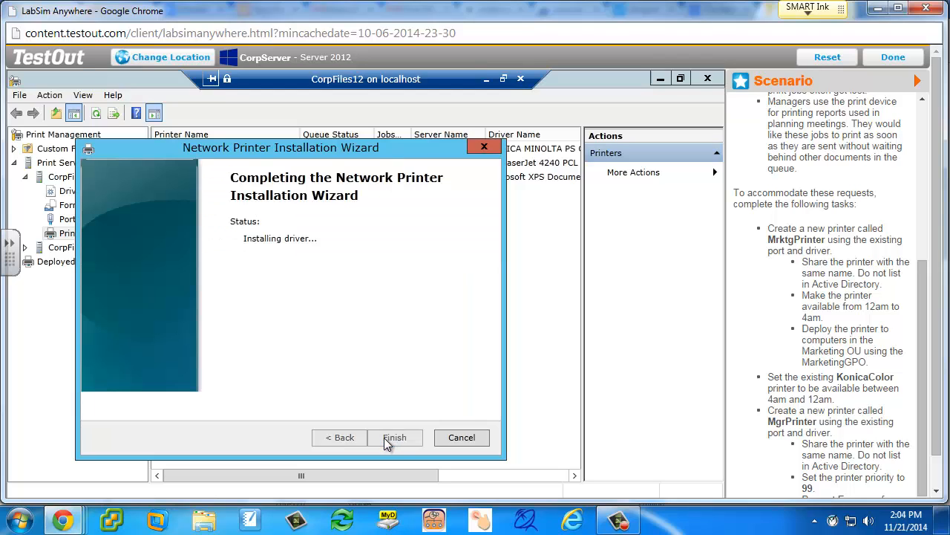
{"action": "left_click", "coordinate": [384, 437]}
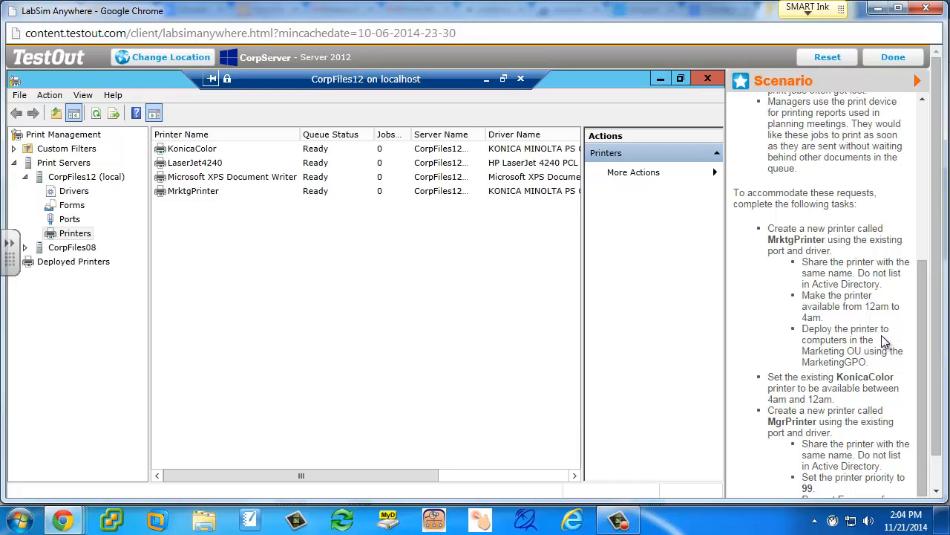
- Start deploying MrktgPrinter with Group Policy and choose MarketingGPO from the Marketing.CorpNet OU
{"action": "right_click", "coordinate": [196, 193]}
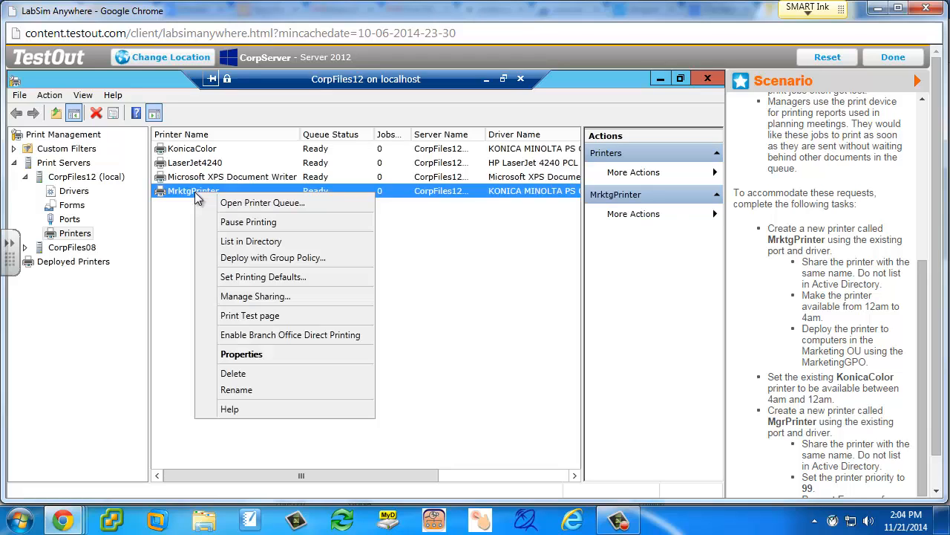
{"action": "left_click", "coordinate": [227, 258]}
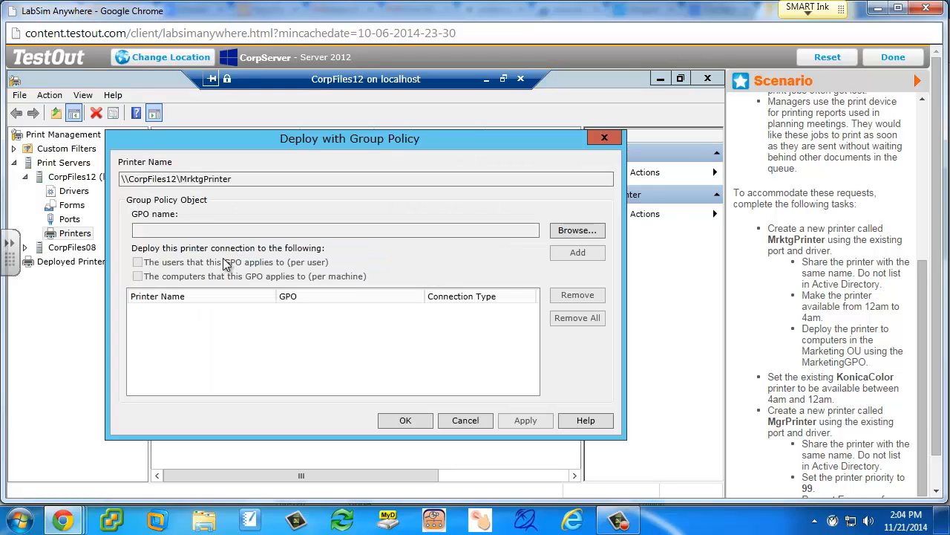
{"action": "left_click", "coordinate": [579, 232]}
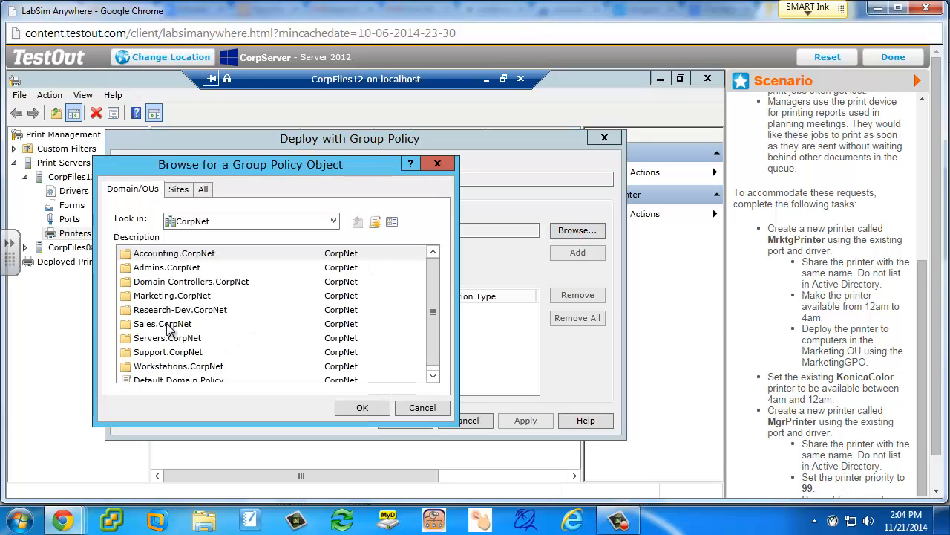
{"action": "left_click", "coordinate": [175, 298]}
{"action": "double_click", "coordinate": [174, 295]}
{"action": "double_click", "coordinate": [173, 295]}
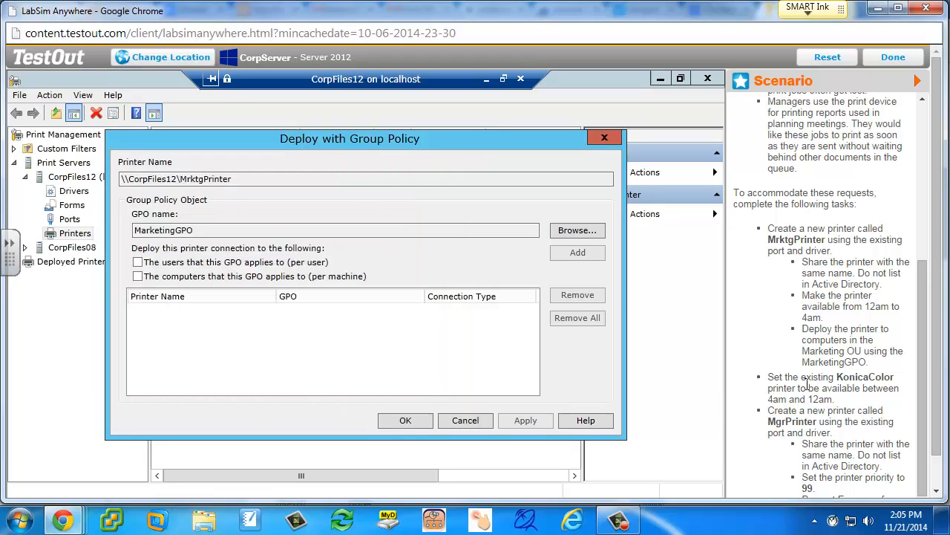
- Add the MrktgPrinter deployment for the computers the GPO applies to (per machine) and confirm it
{"action": "left_click", "coordinate": [138, 277]}
{"action": "left_click", "coordinate": [581, 253]}
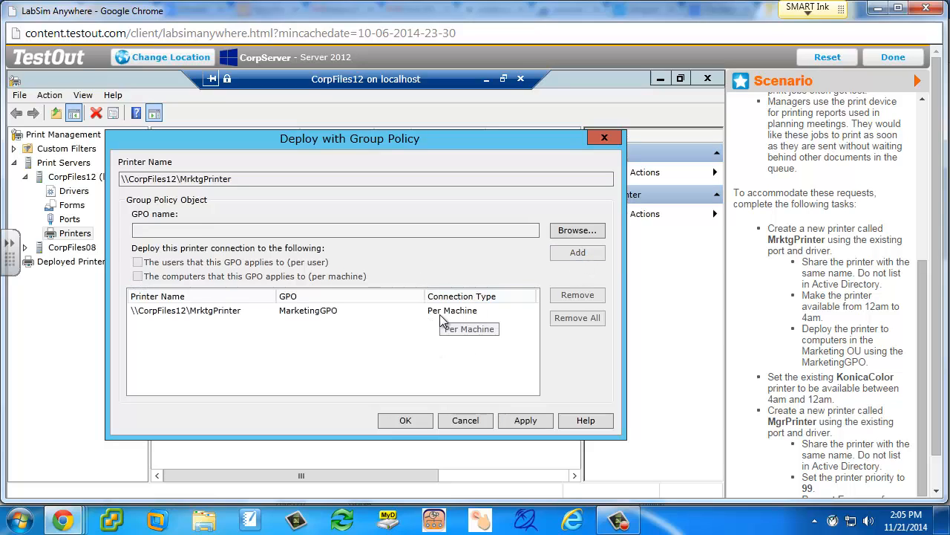
{"action": "left_click", "coordinate": [405, 421]}
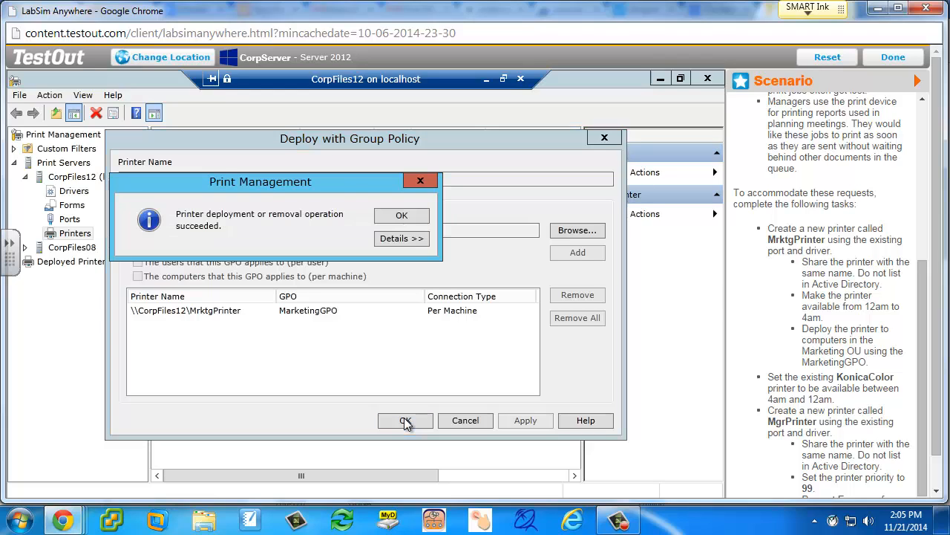
{"action": "left_click", "coordinate": [400, 217]}
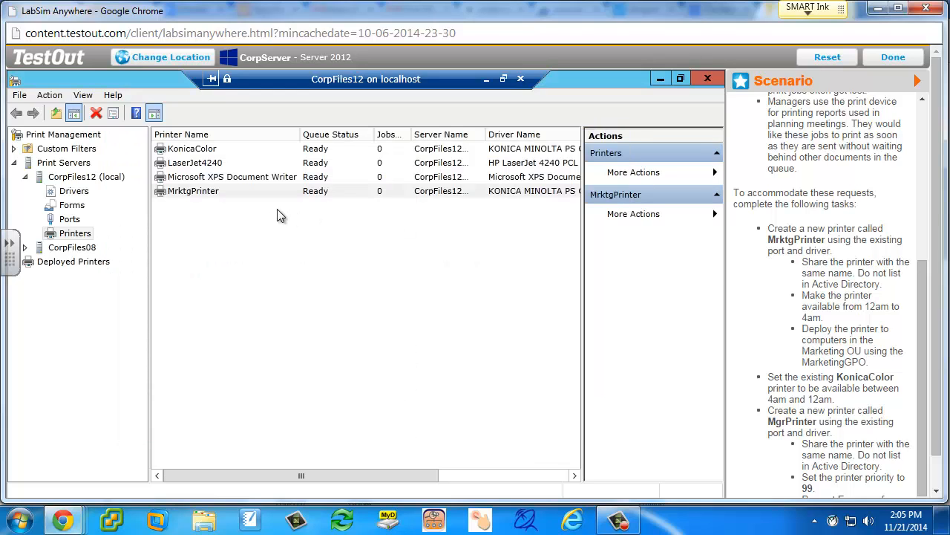
- Reopen the Group Policy deployment settings of MrktgPrinter and remove the listed MarketingGPO entry
{"action": "left_click", "coordinate": [201, 193]}
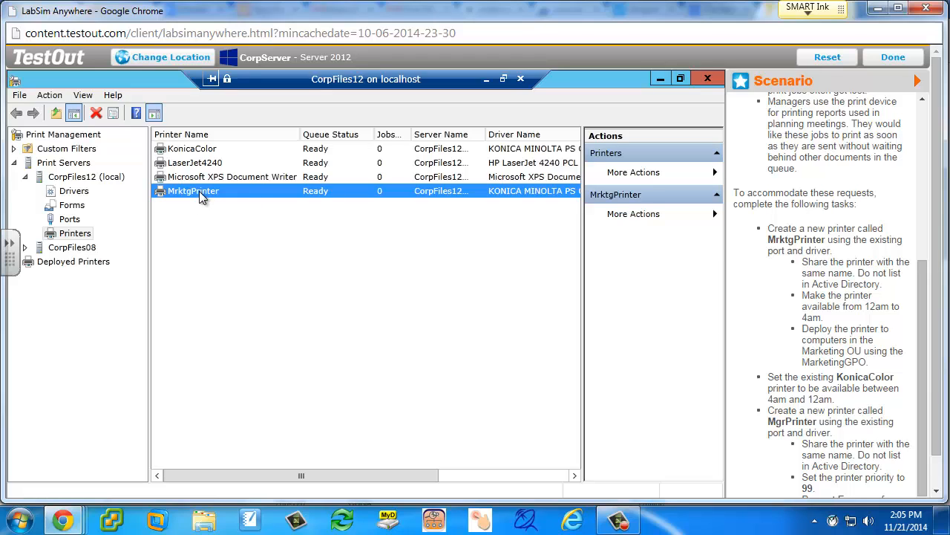
{"action": "right_click", "coordinate": [200, 193]}
{"action": "left_click", "coordinate": [239, 258]}
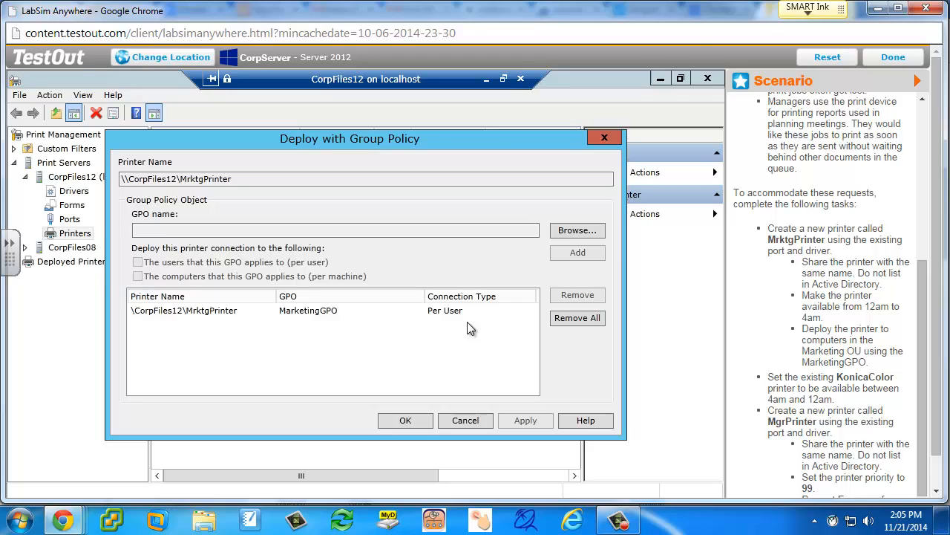
{"action": "left_click", "coordinate": [315, 309]}
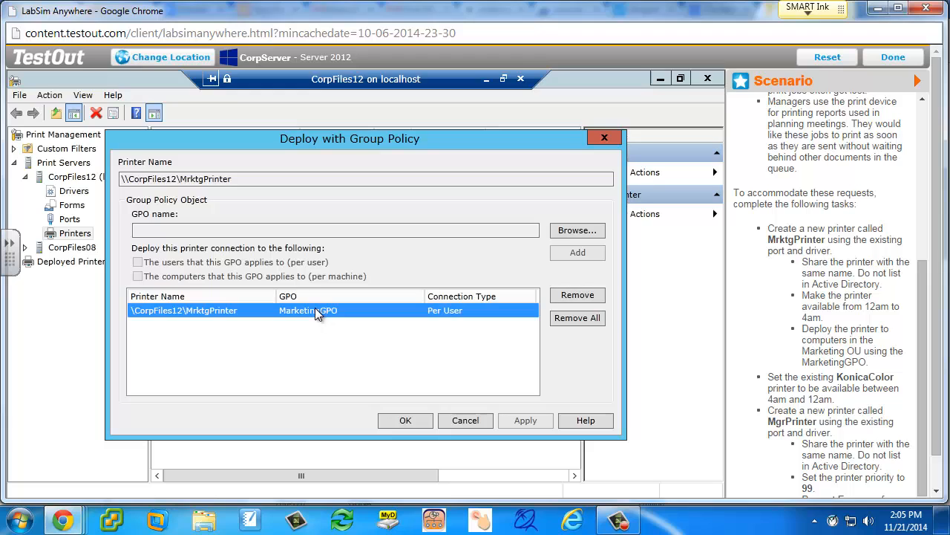
{"action": "left_click", "coordinate": [578, 295]}
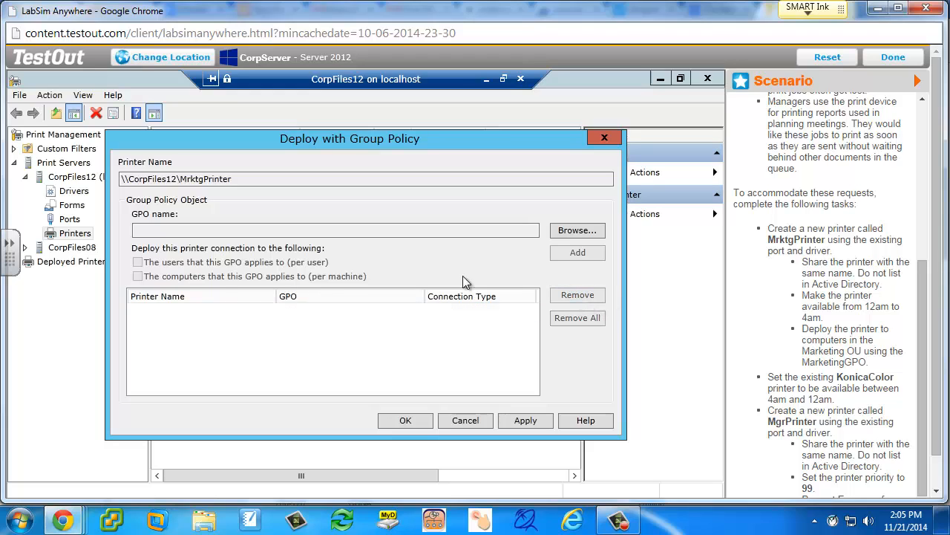
- Add MarketingGPO again as a per-machine deployment for MrktgPrinter, apply it and close the deployment settings
{"action": "left_click", "coordinate": [587, 230]}
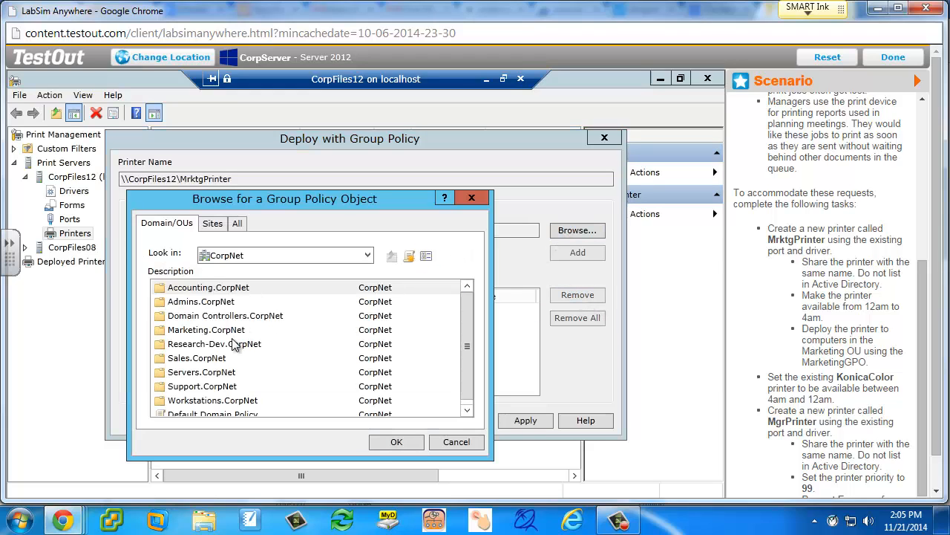
{"action": "double_click", "coordinate": [204, 330]}
{"action": "double_click", "coordinate": [204, 331]}
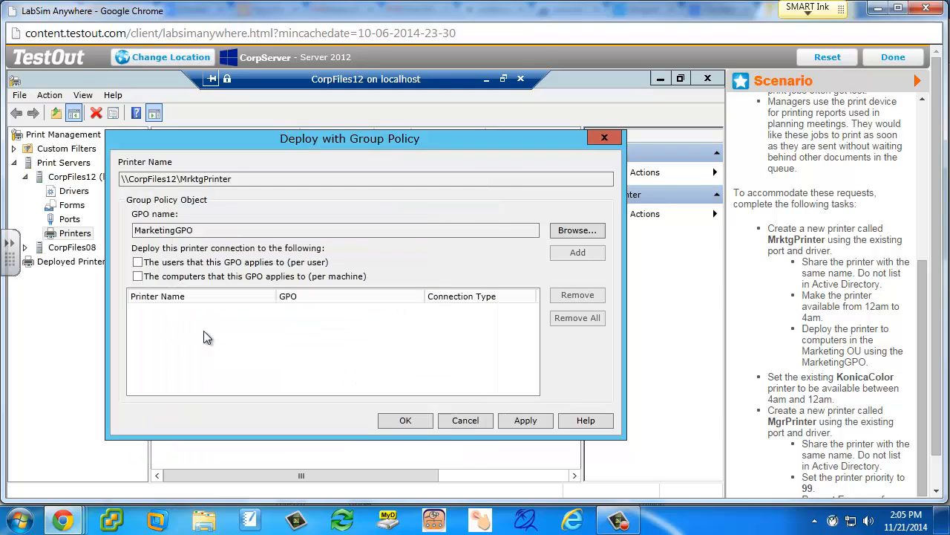
{"action": "left_click", "coordinate": [138, 277]}
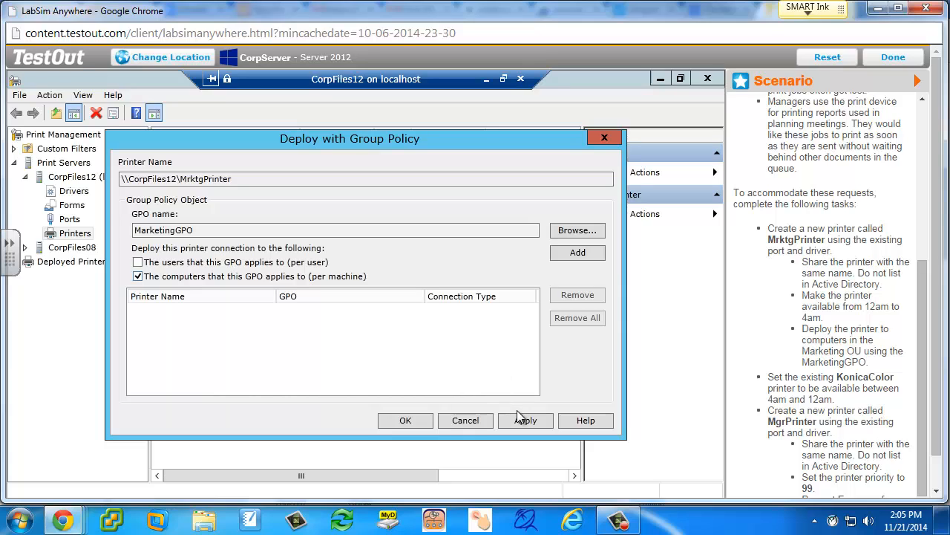
{"action": "left_click", "coordinate": [571, 252]}
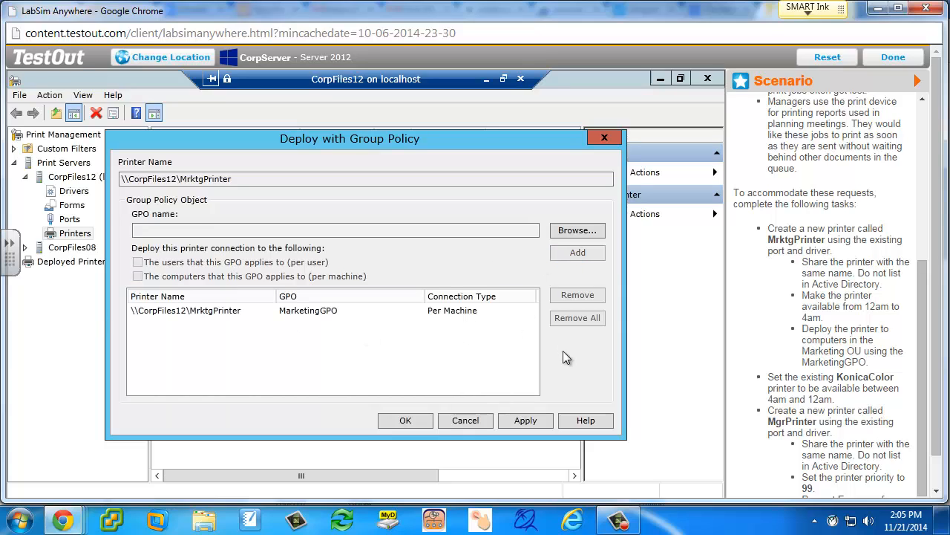
{"action": "left_click", "coordinate": [526, 420]}
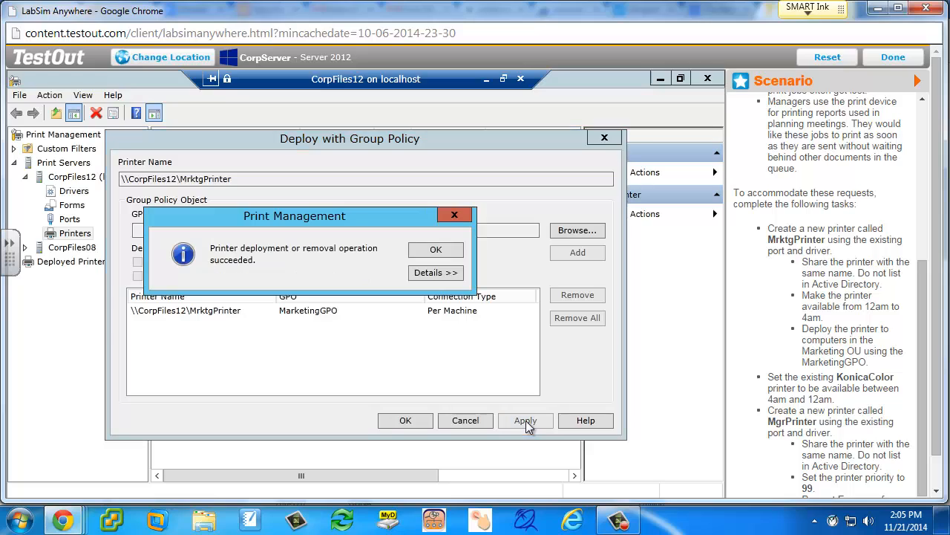
{"action": "left_click", "coordinate": [436, 250]}
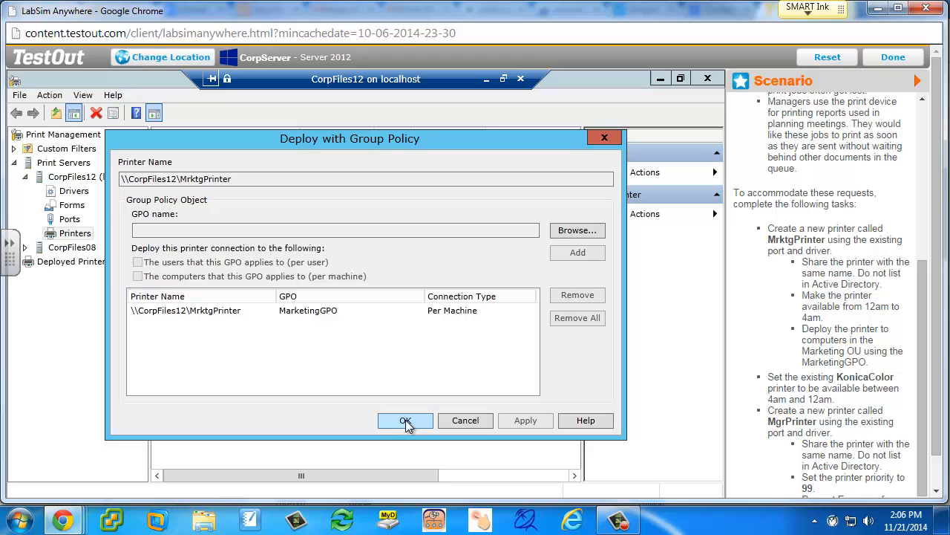
{"action": "left_click", "coordinate": [463, 420]}
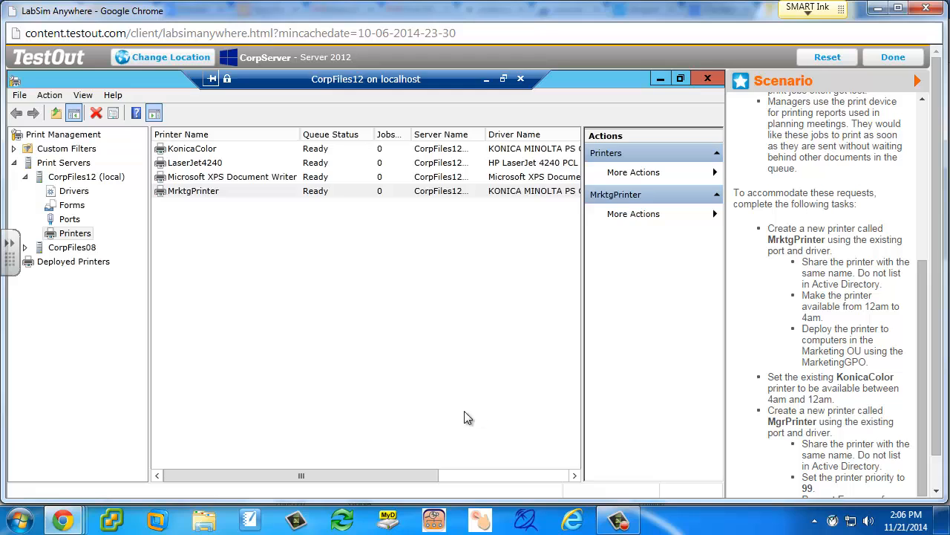
- Check the connection type in the Group Policy deployment settings of MrktgPrinter
{"action": "left_click", "coordinate": [212, 192]}
{"action": "right_click", "coordinate": [212, 193]}
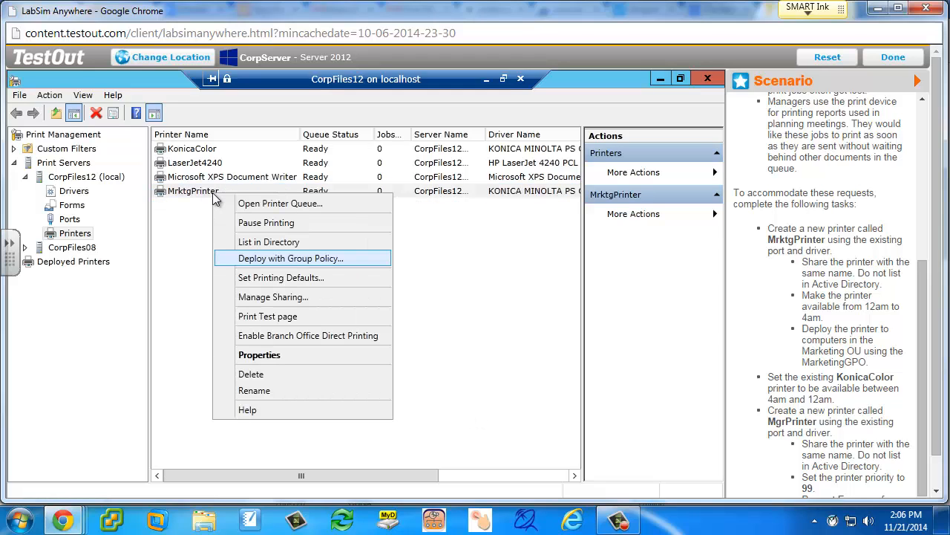
{"action": "left_click", "coordinate": [253, 256]}
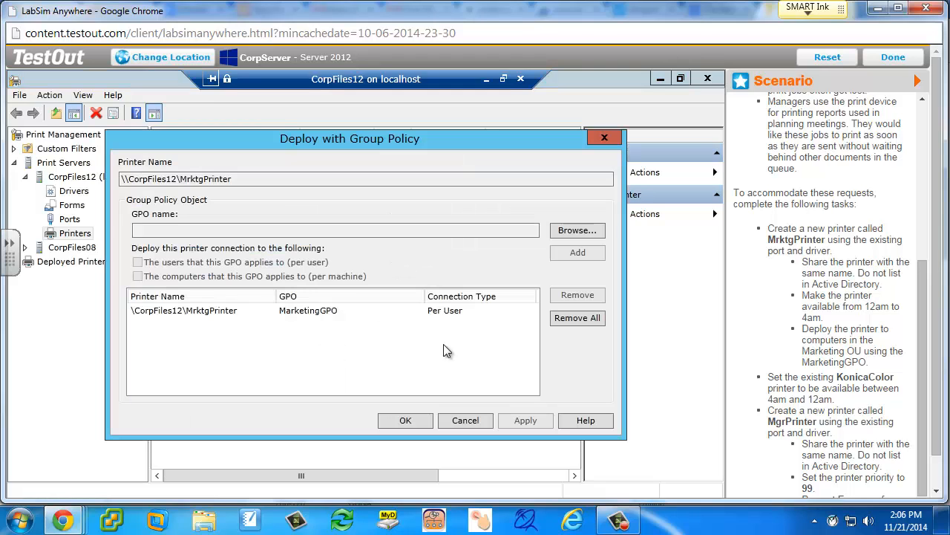